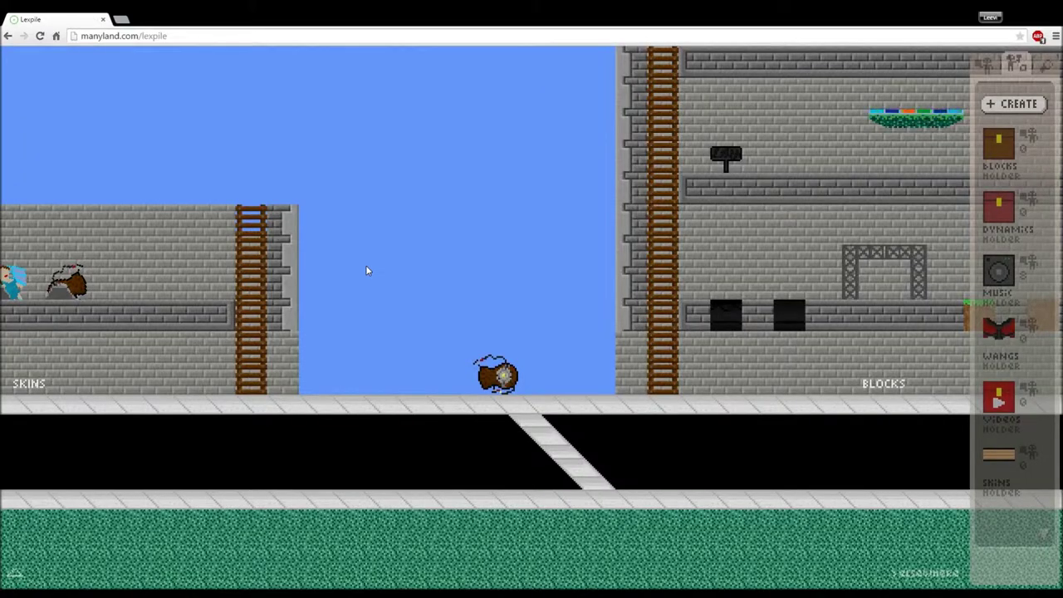
key(Right)
key(Left)
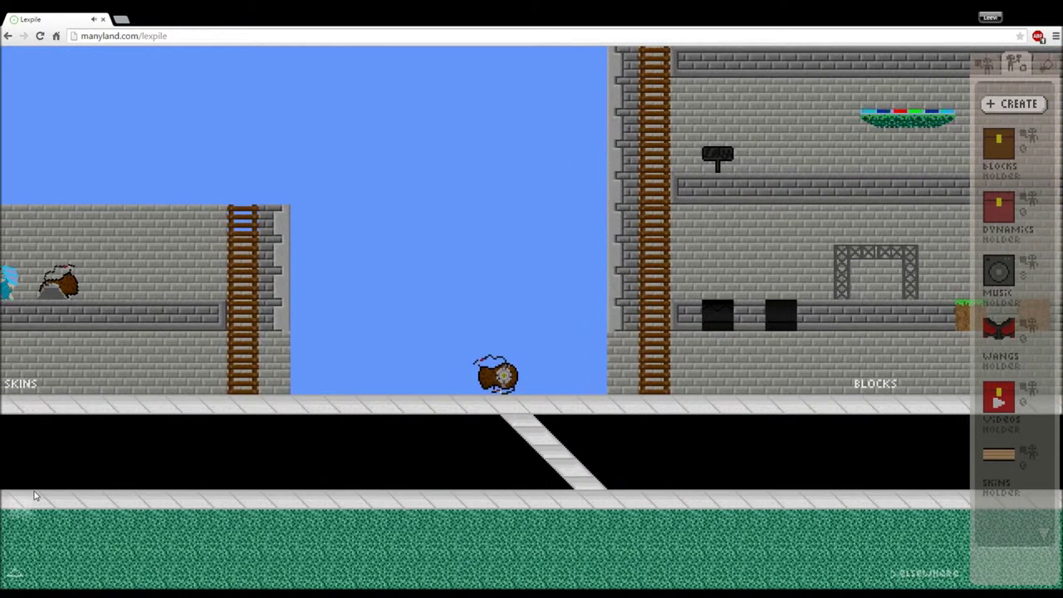
click(16, 573)
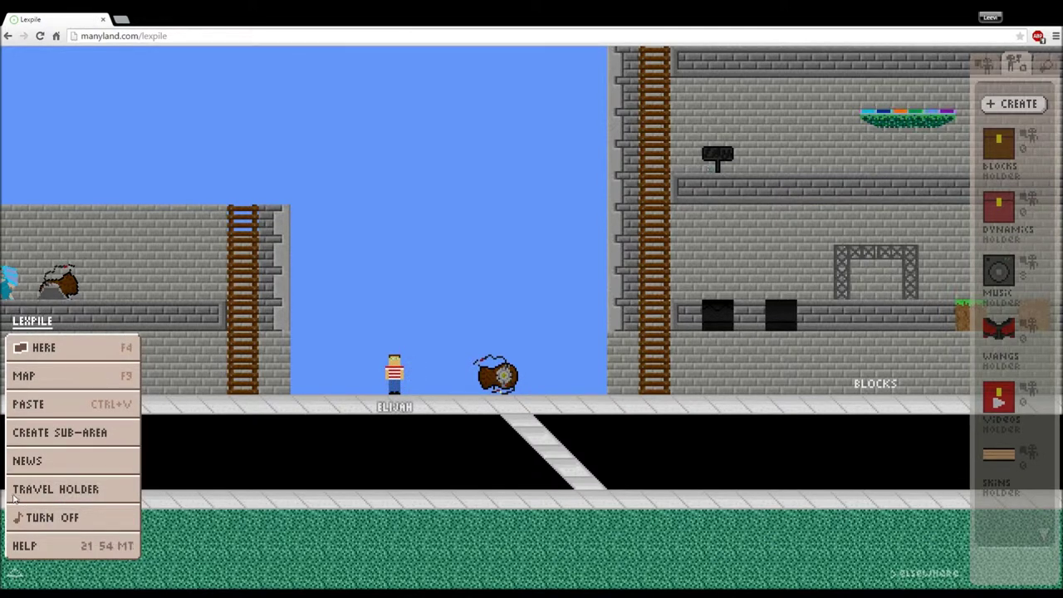
click(79, 495)
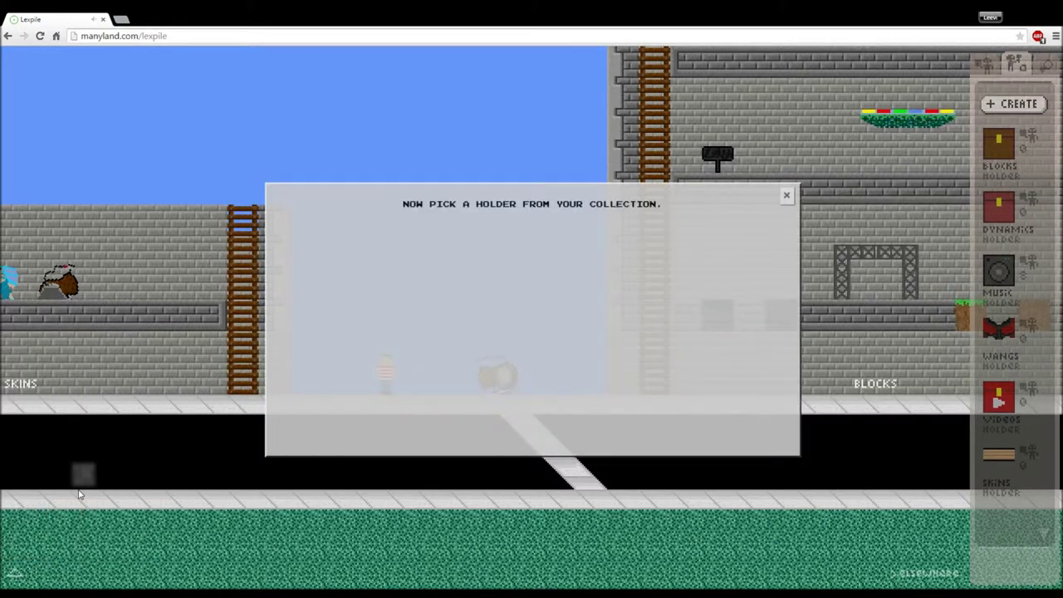
click(790, 198)
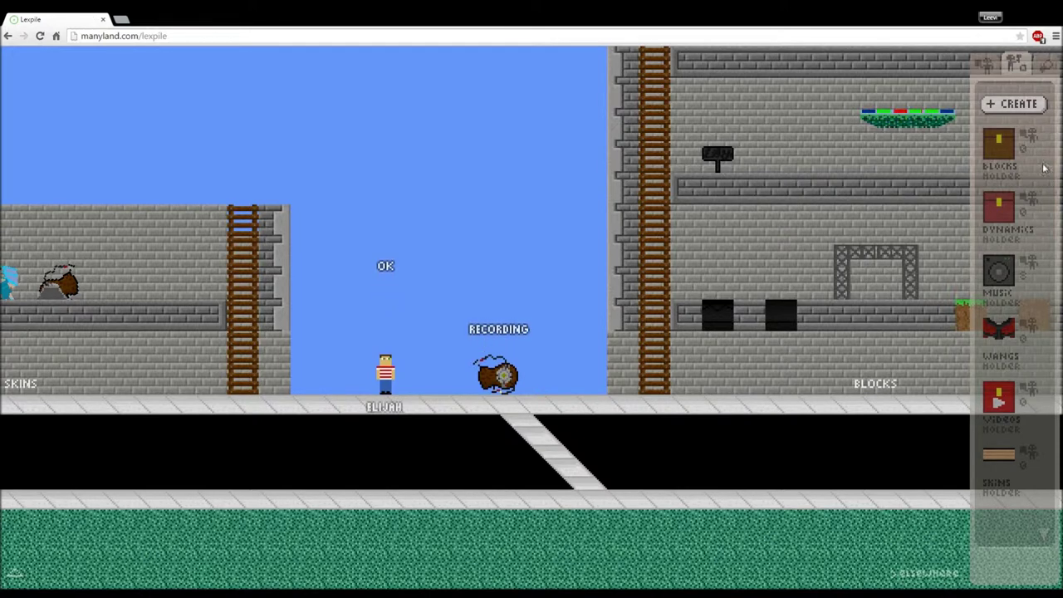
Step: Start a new creation and set its type to Holder
click(1030, 105)
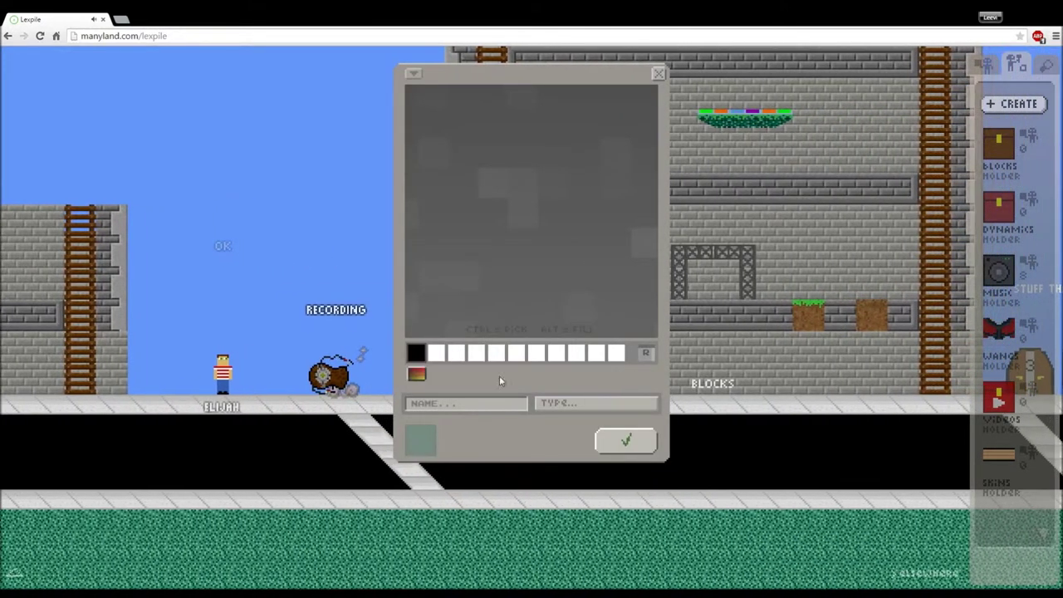
click(574, 403)
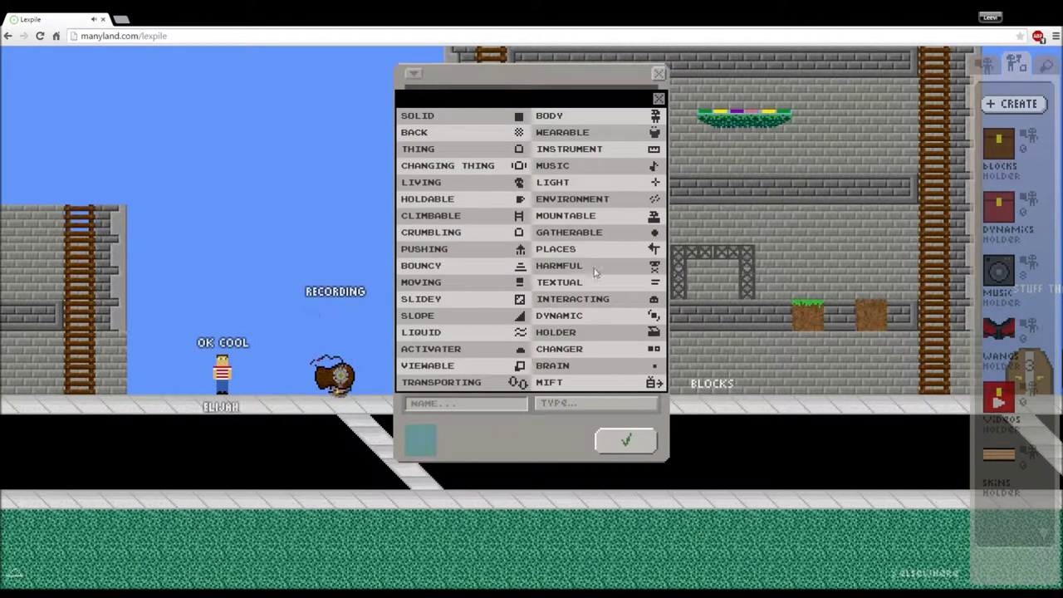
click(561, 333)
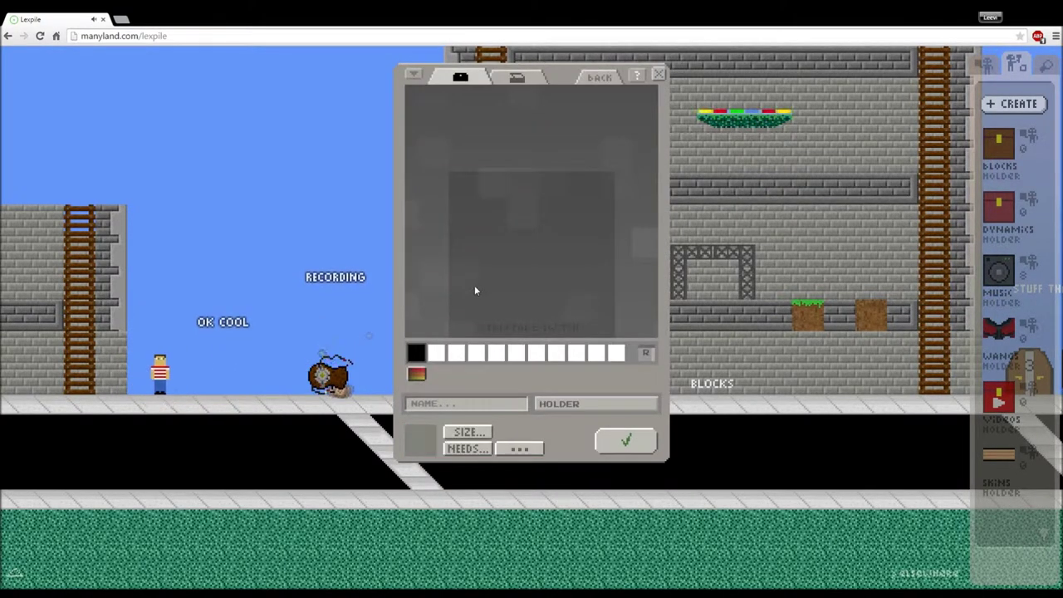
Step: Draw a black square chest outline with a horizontal line across it separating the lid from the body
click(454, 334)
shift+click(610, 335)
mouse_move(615, 207)
mouse_down()
mouse_move(612, 174)
mouse_move(449, 174)
mouse_move(456, 332)
mouse_up()
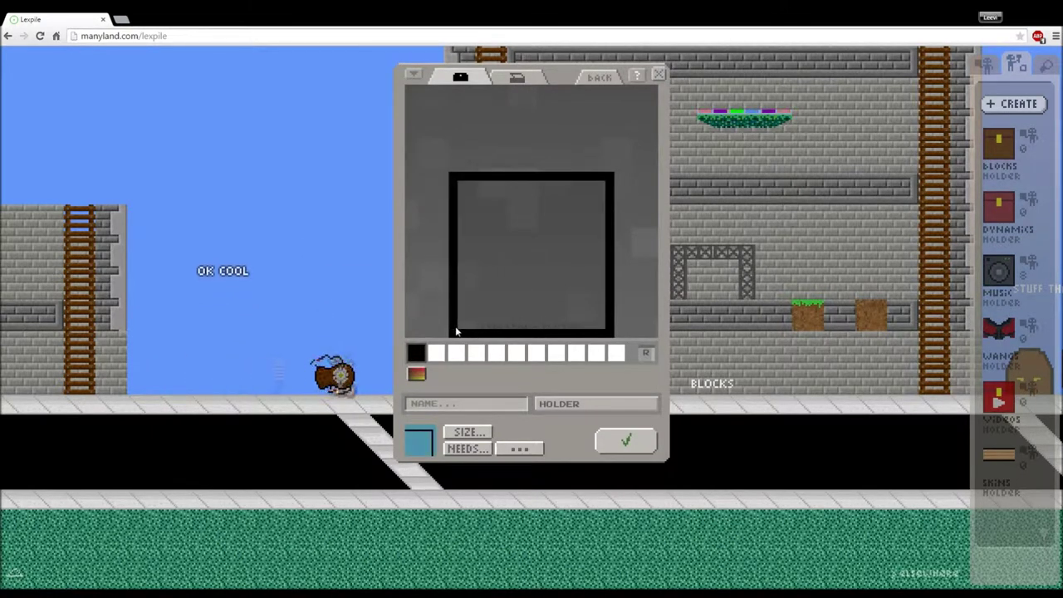
shift+click(609, 236)
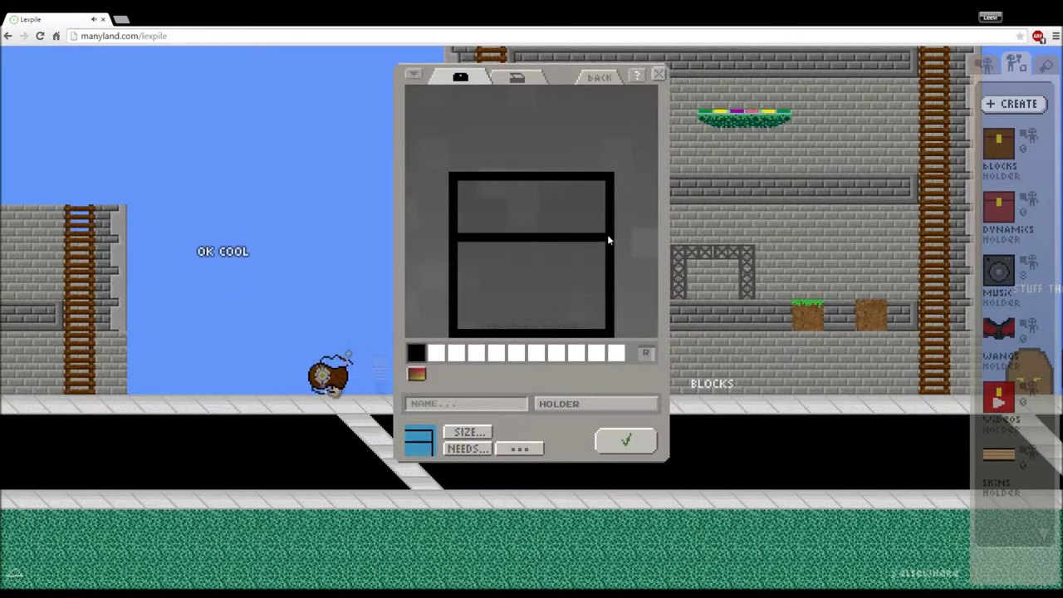
Step: Fill both the lid and the body of the chest with cyan blue
click(438, 353)
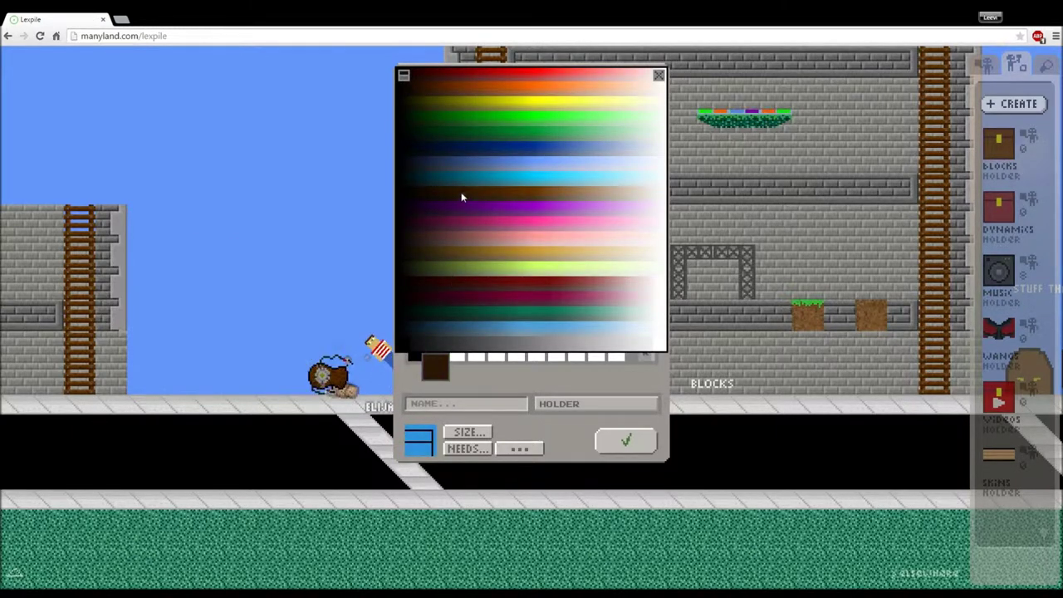
click(501, 178)
click(505, 199)
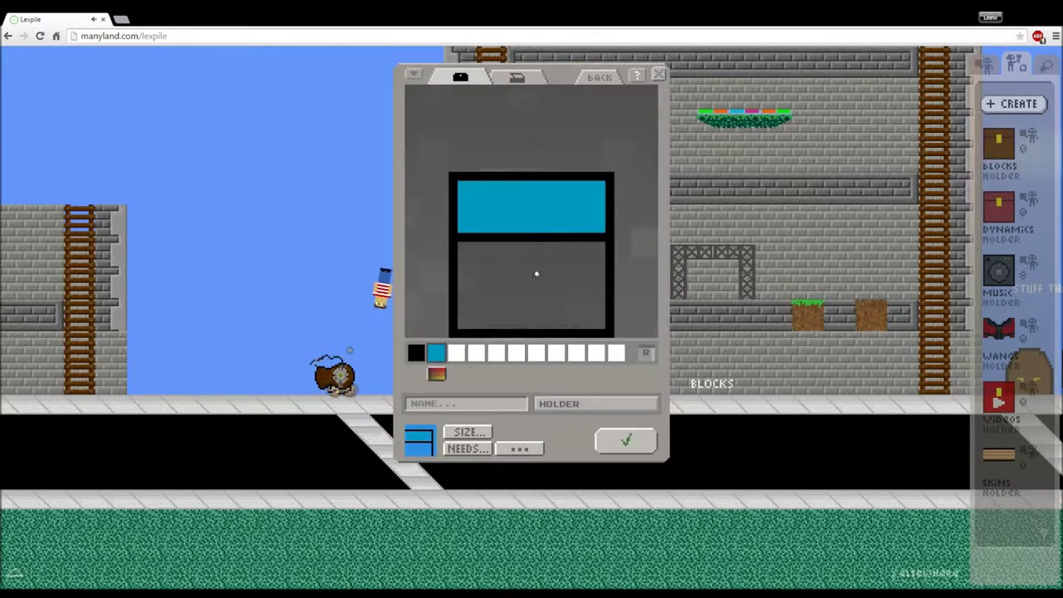
click(537, 273)
Step: Paint a small dark yellow latch at the centre of the chest's lid line
click(461, 353)
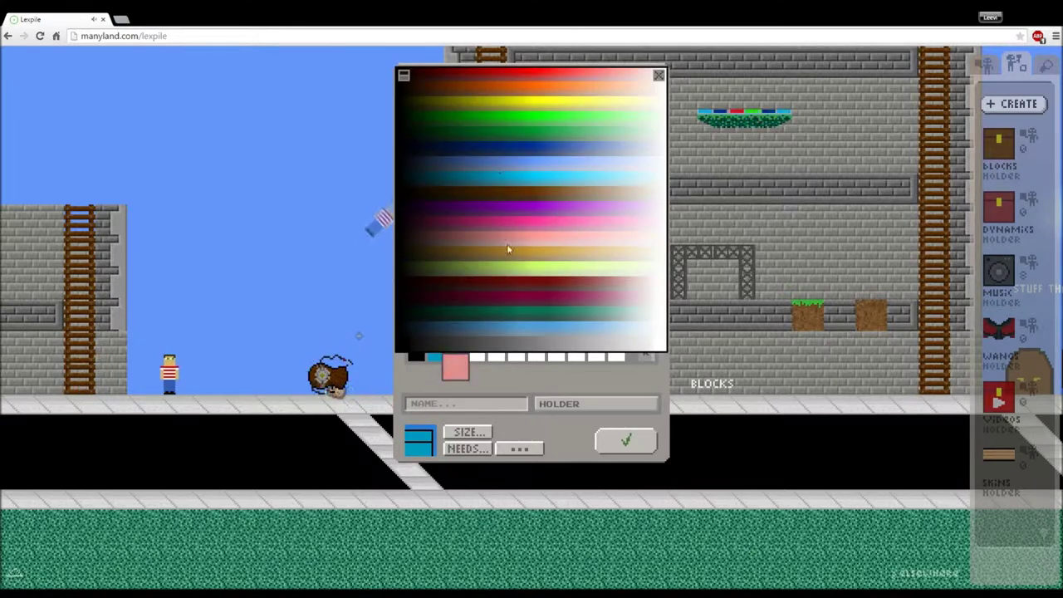
click(506, 107)
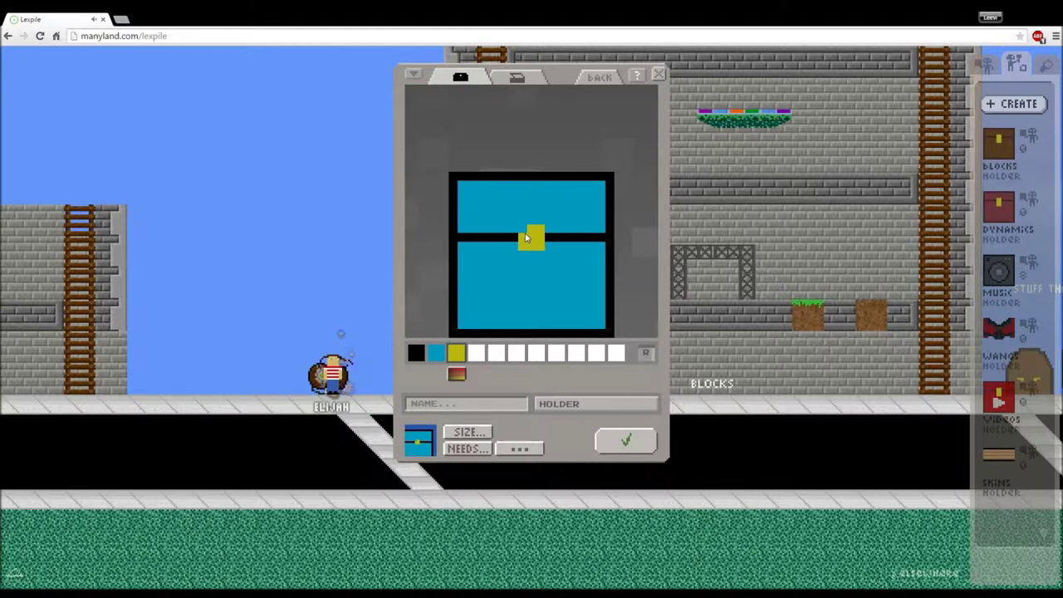
drag(533, 252, 538, 252)
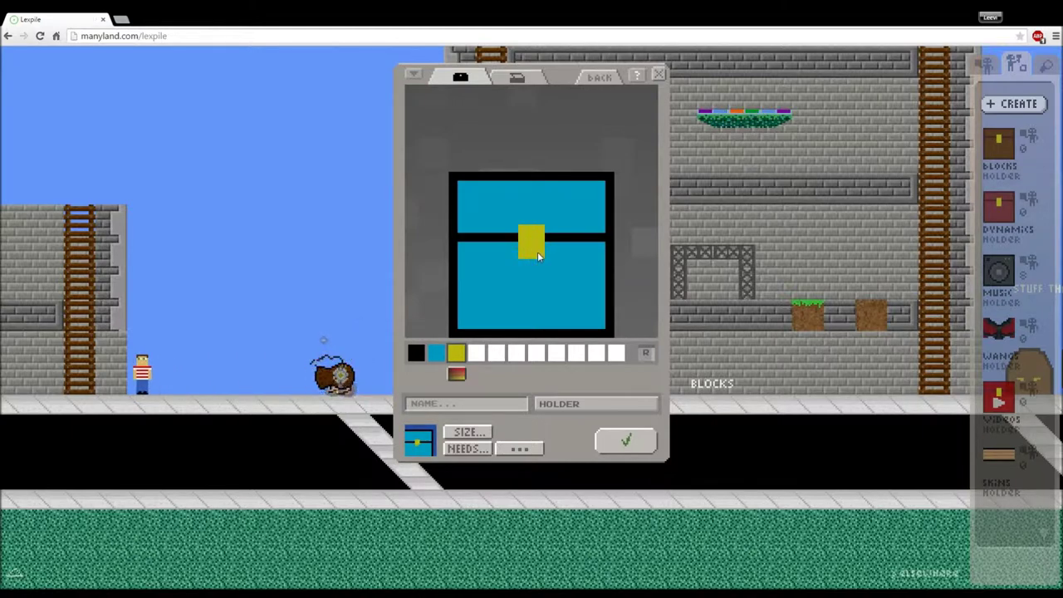
Step: Fill the holder's back, the surface shown when it is open, with solid dark grey
click(522, 82)
click(522, 80)
click(599, 78)
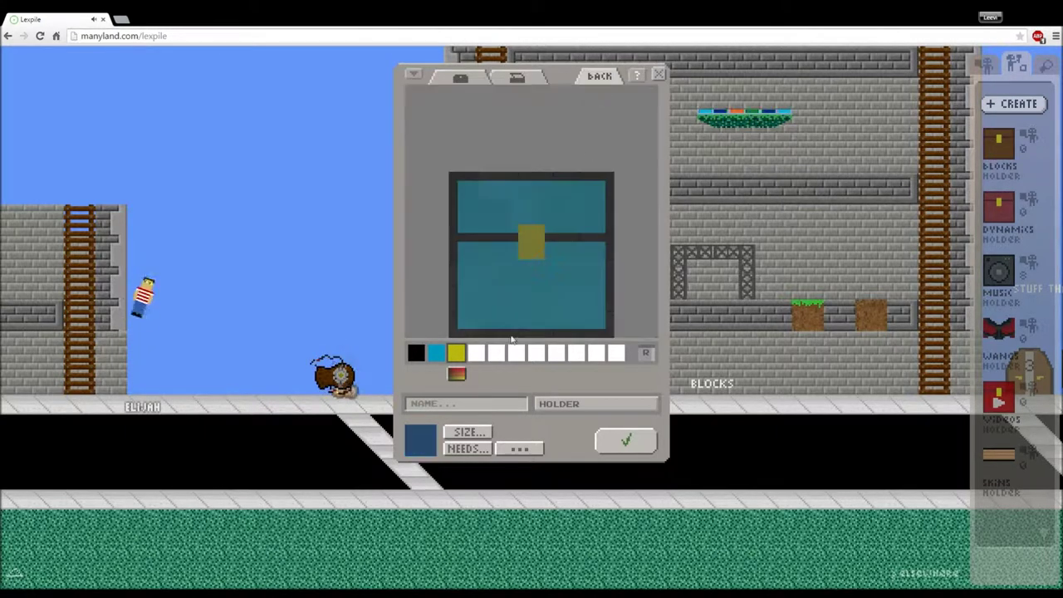
click(478, 354)
click(480, 342)
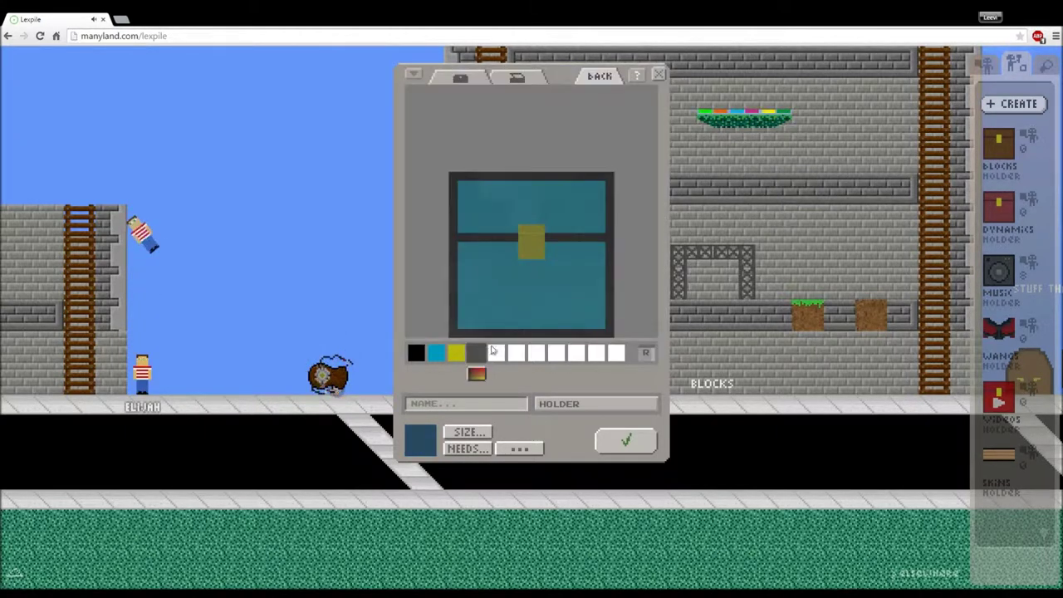
click(485, 355)
click(504, 345)
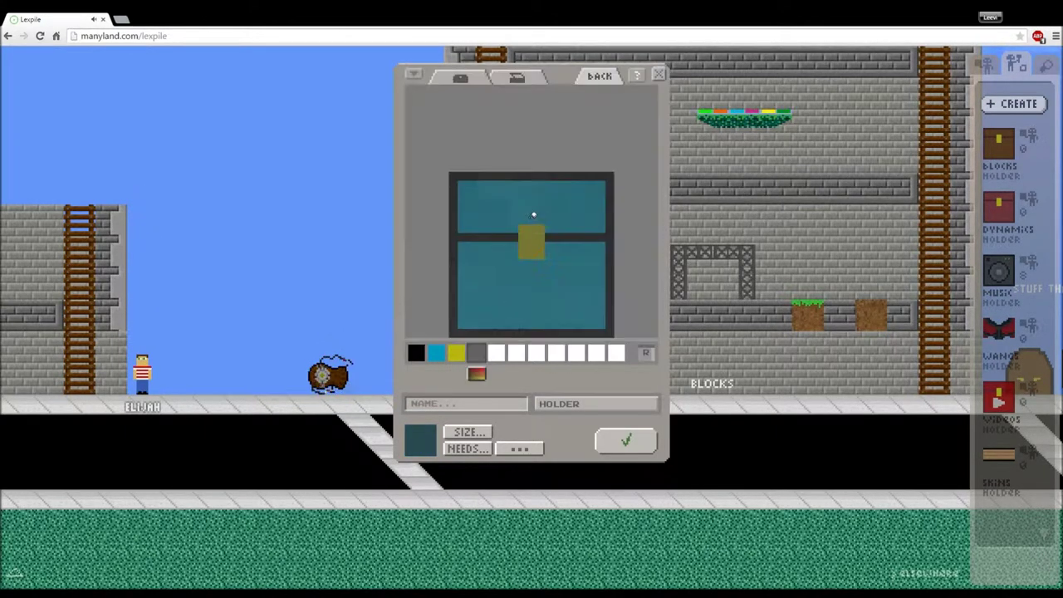
double_click(534, 215)
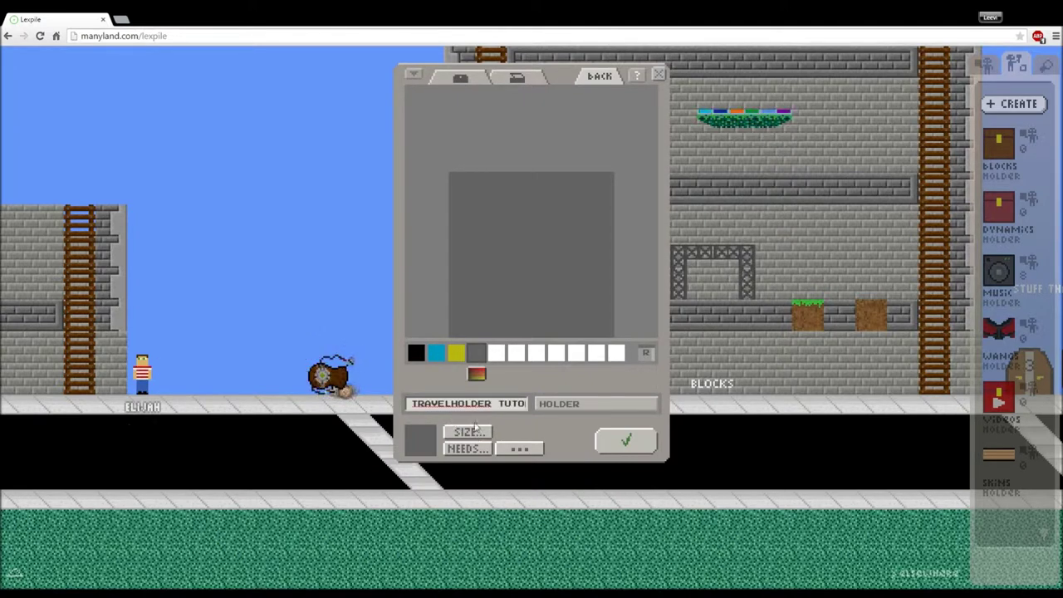
Step: Review the holder's extra attributes, leave them all off, and save the new holder to the collection
click(503, 448)
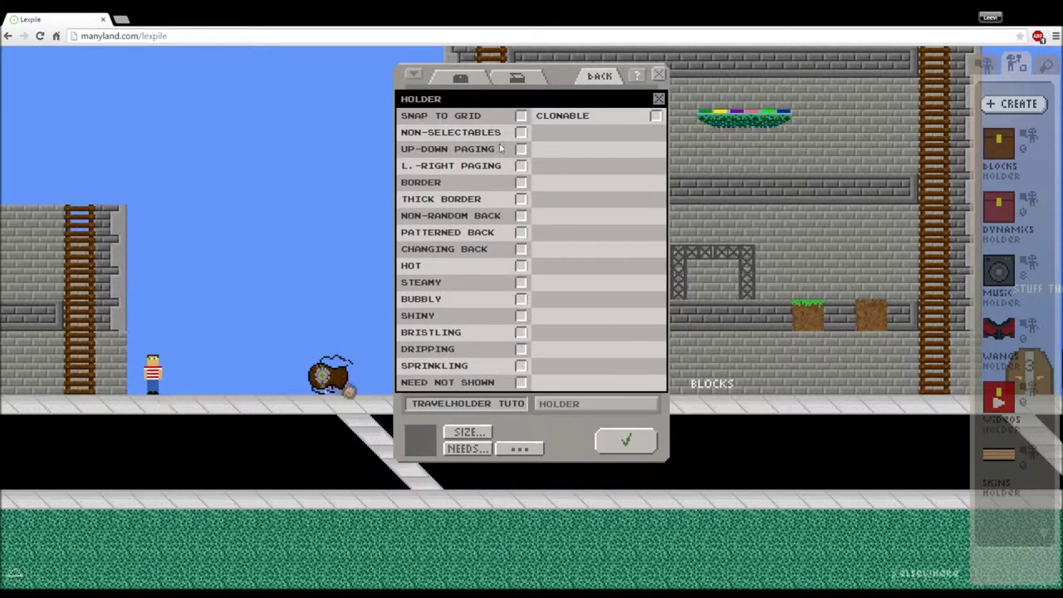
click(658, 99)
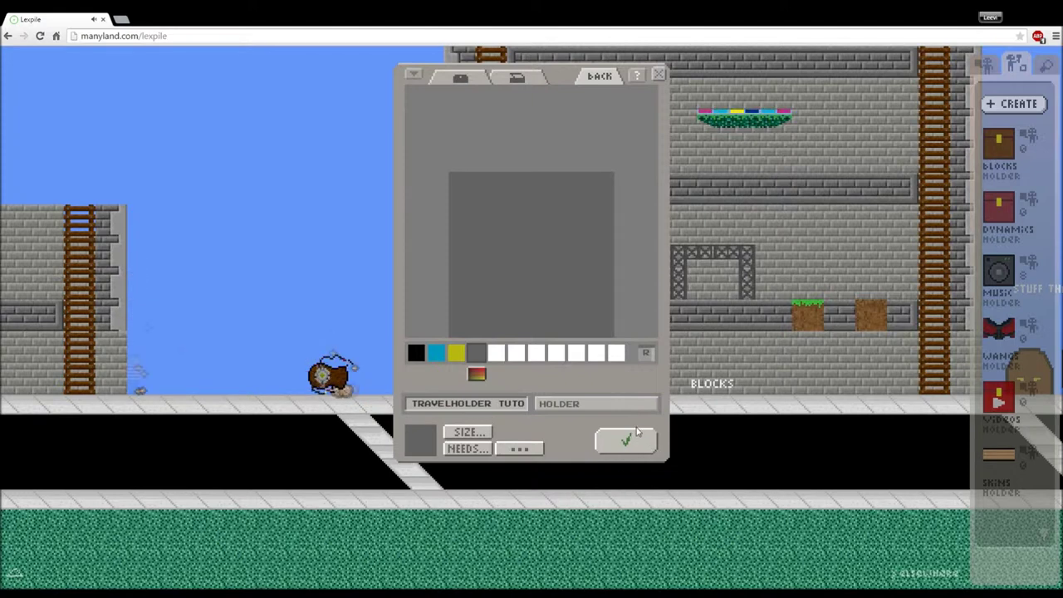
click(619, 439)
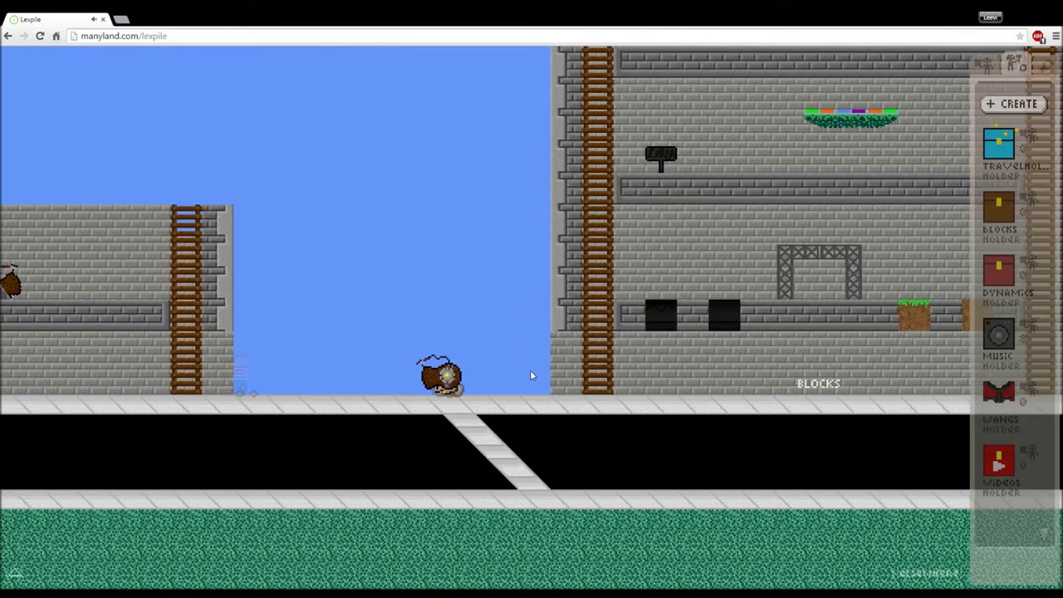
Step: Assign the new cyan chest from the collection as the travel holder
click(19, 575)
click(73, 494)
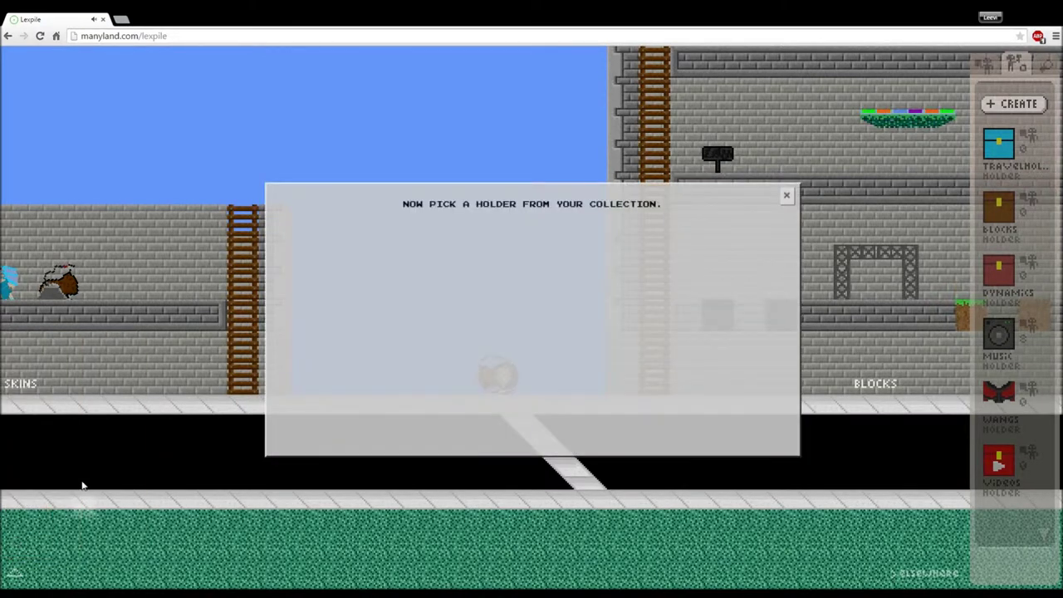
click(1000, 144)
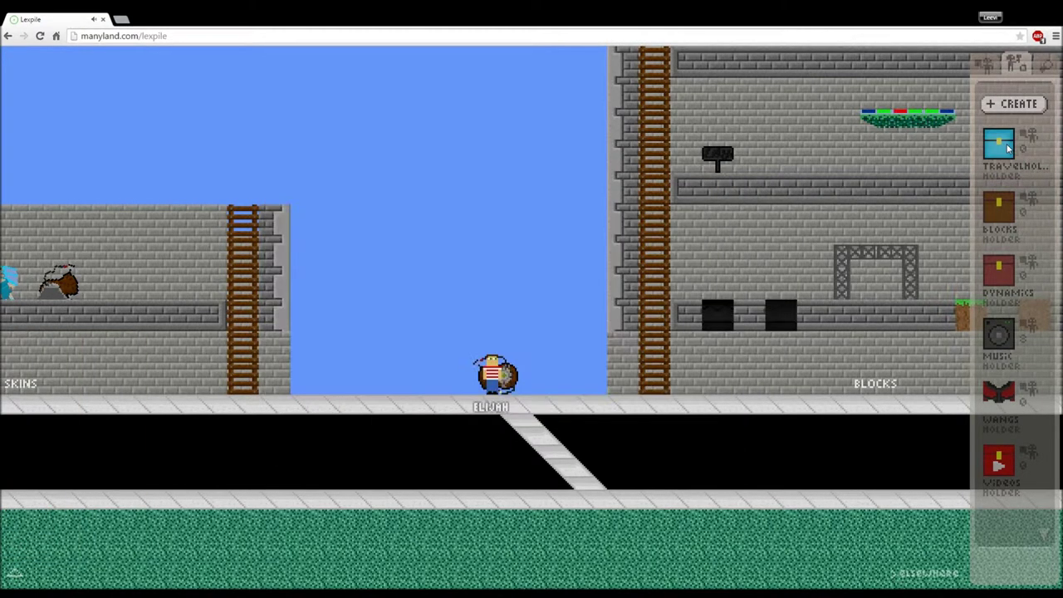
Step: Open the newly assigned travel holder from the area options
click(9, 575)
key(Left)
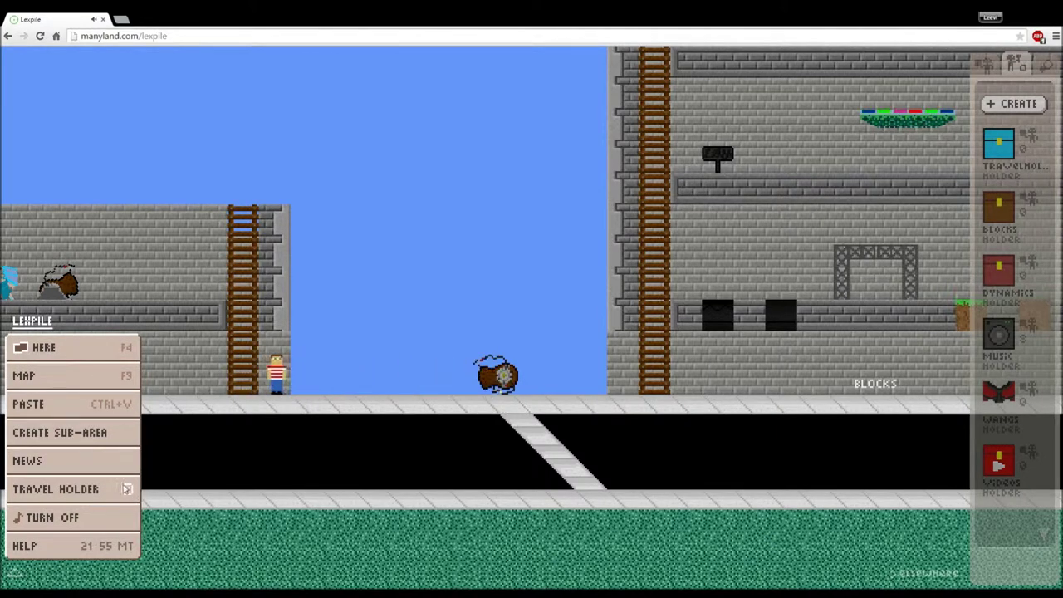
key(Left)
key(Left)
key(Right)
click(57, 496)
key(Left)
key(Up)
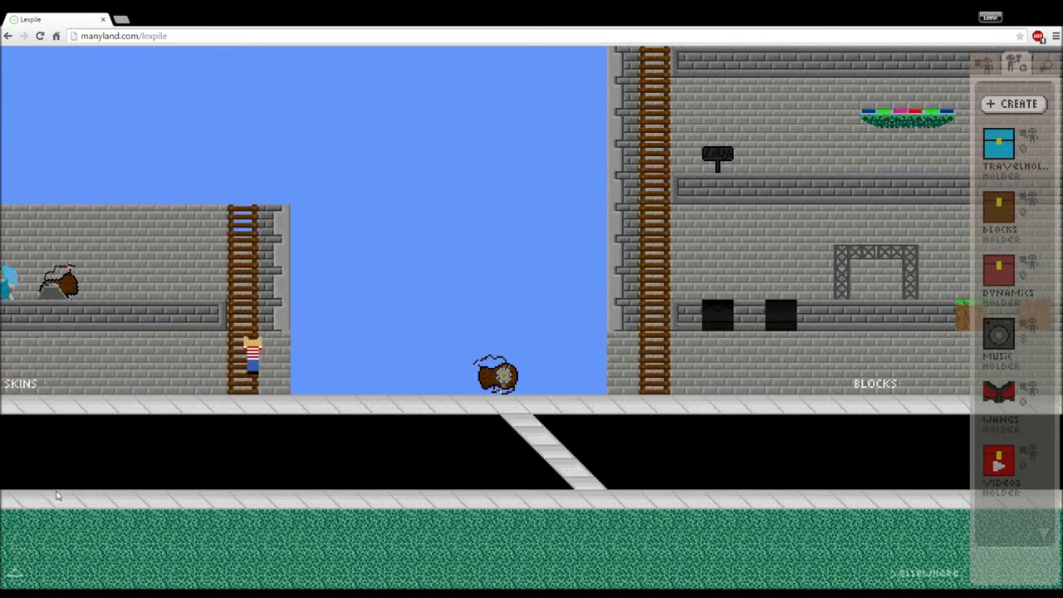
key(Left)
key(Right)
key(Left)
Step: Open the cyan chest holder from the collection and place the Portal Turret body in its upper-left corner
click(1008, 147)
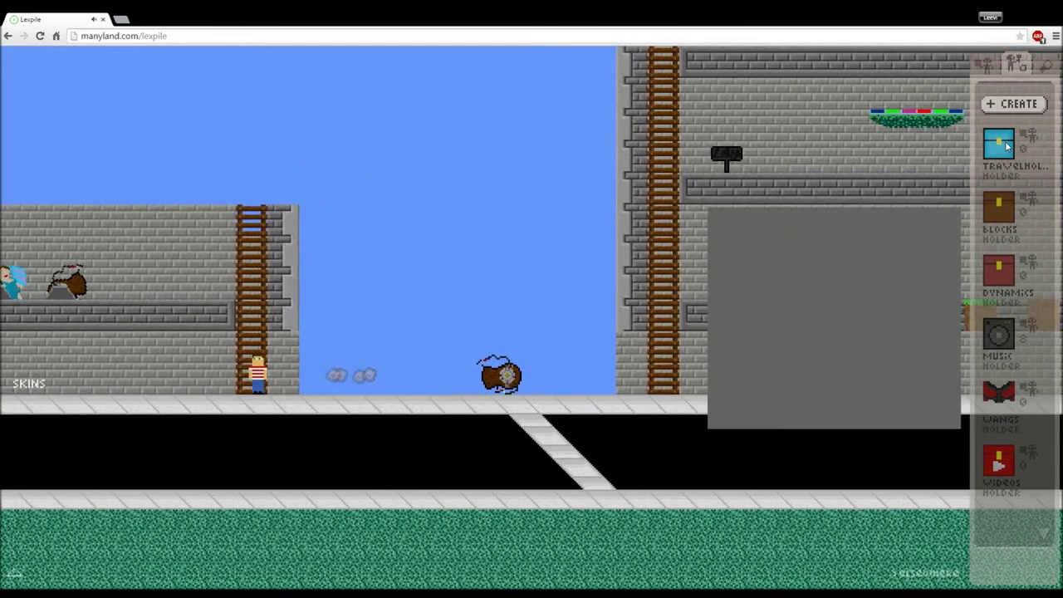
key(Left)
scroll(997, 382, down, 1)
key(Up)
key(Up)
key(Right)
drag(999, 397, 783, 295)
key(Up)
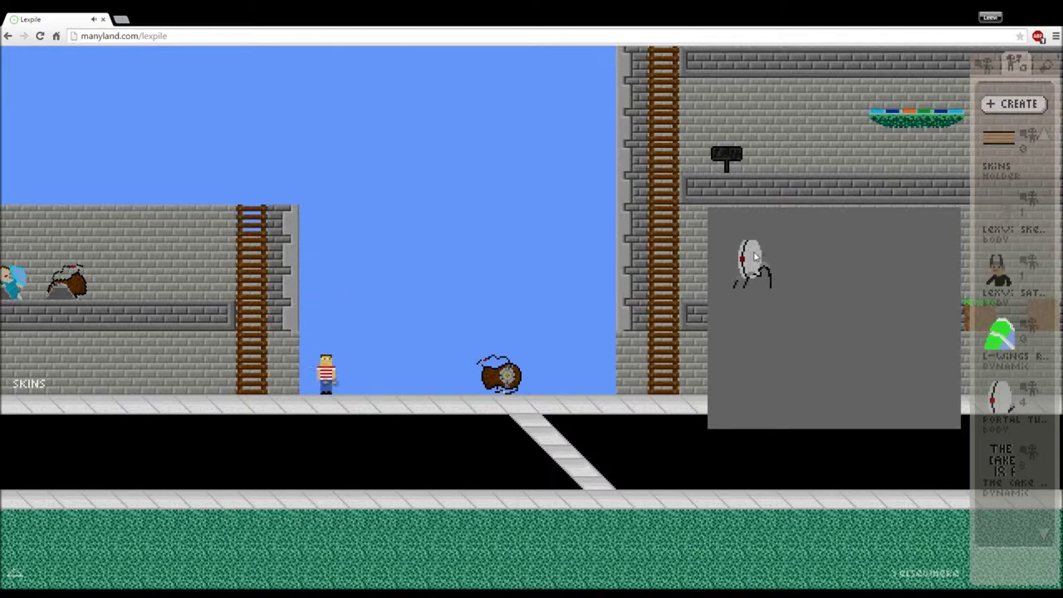
key(Right)
key(Up)
key(Right)
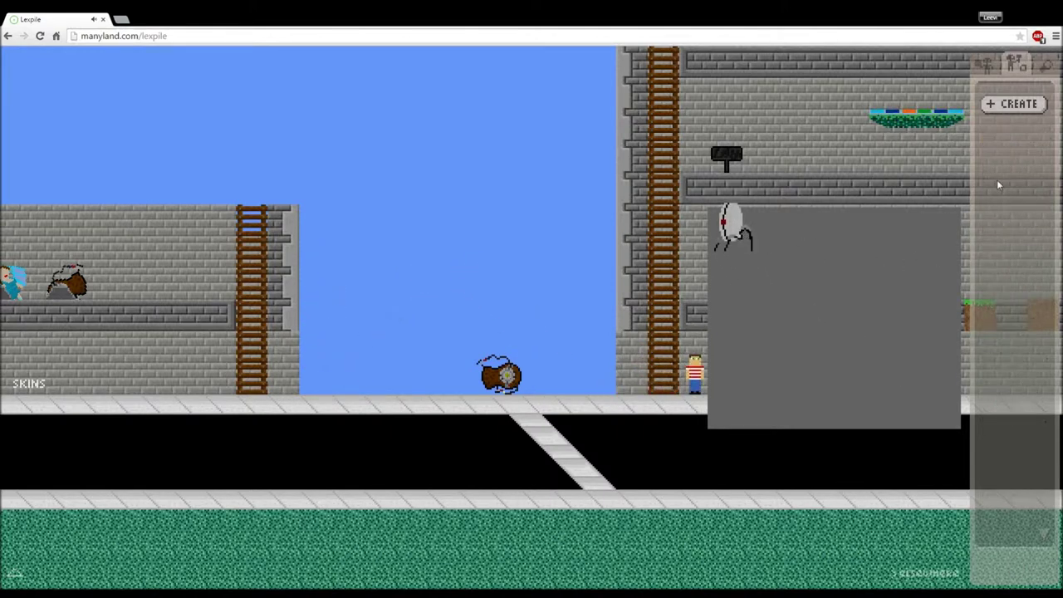
Step: Open the travel holder to view the Portal Turret inside it, and close it again
click(15, 573)
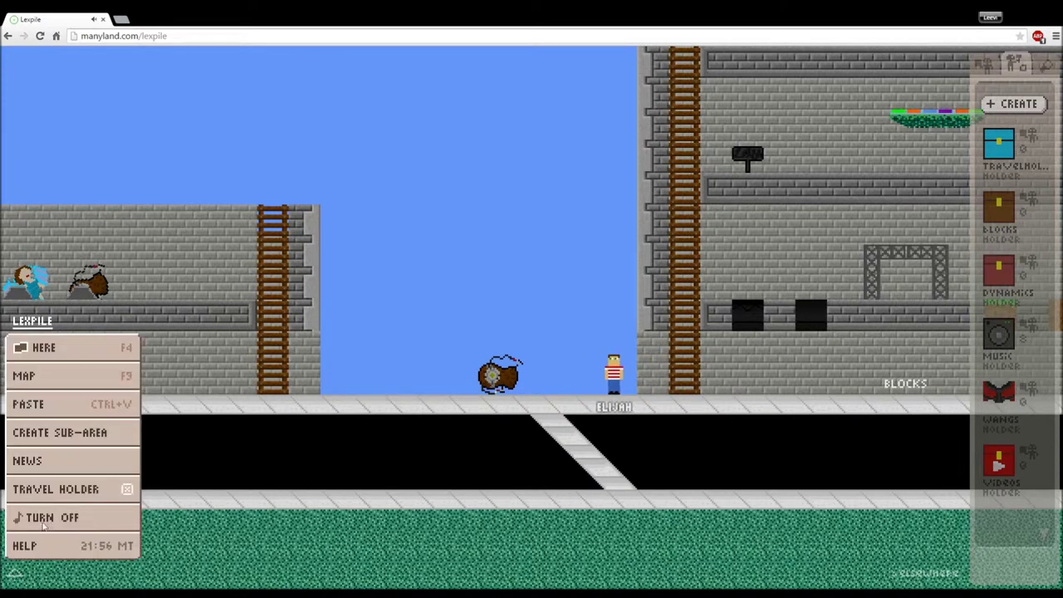
click(52, 497)
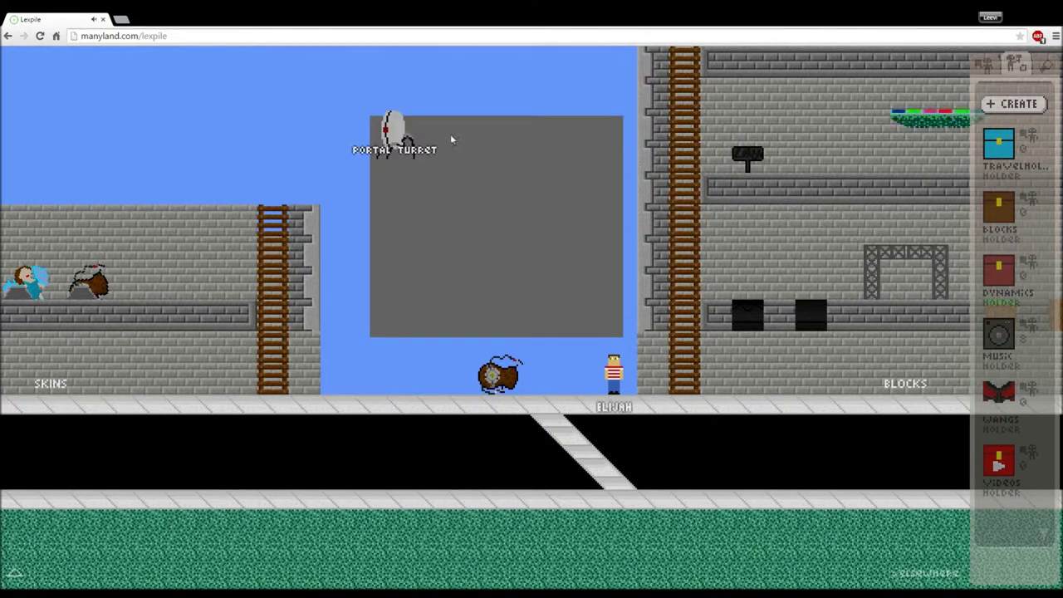
key(Right)
key(Left)
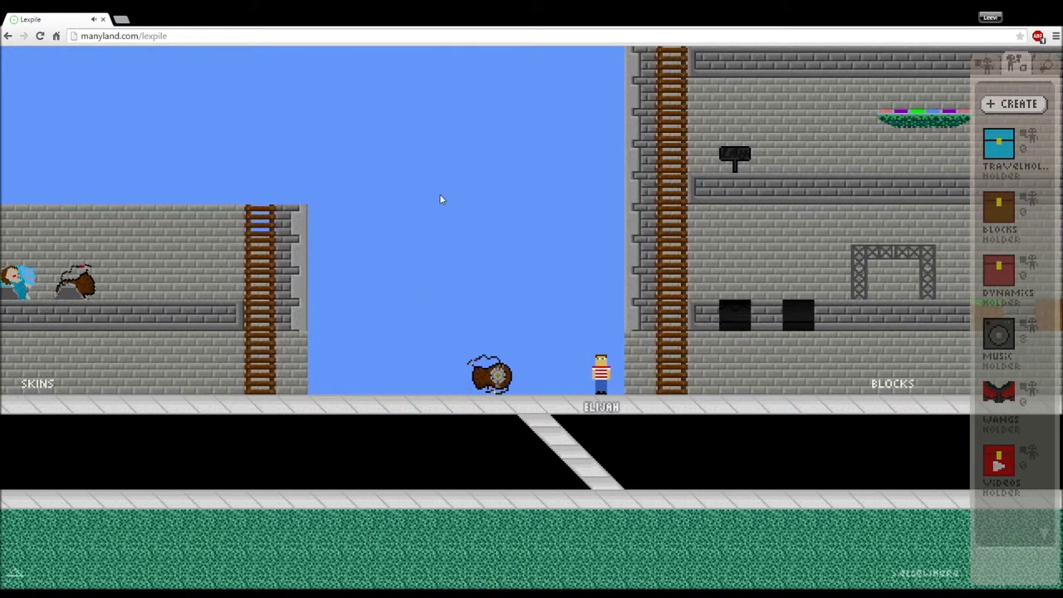
Step: Remove the cyan chest's assignment as the travel holder
click(14, 578)
key(Left)
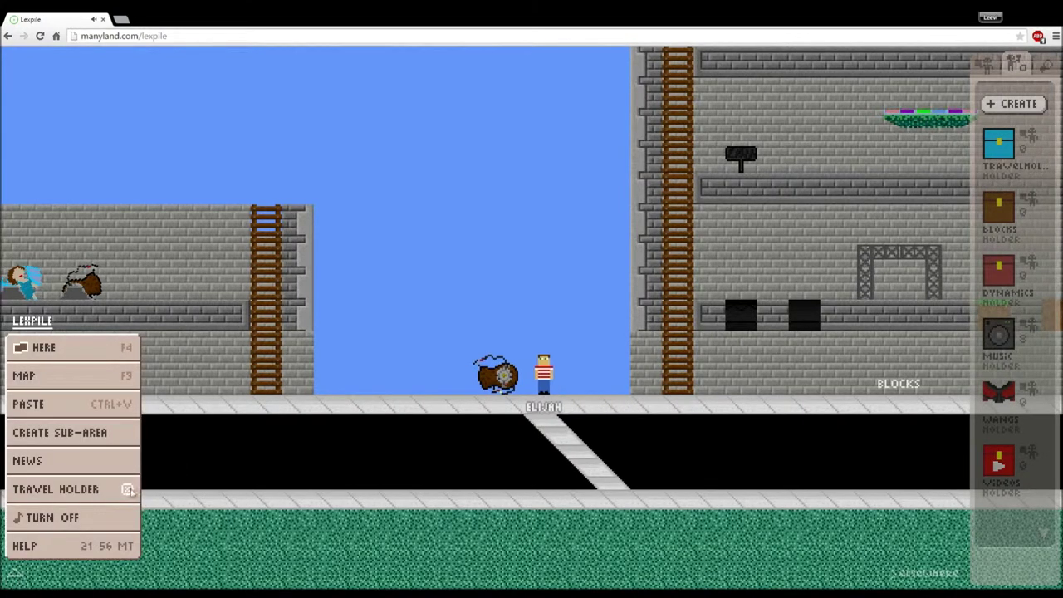
key(Right)
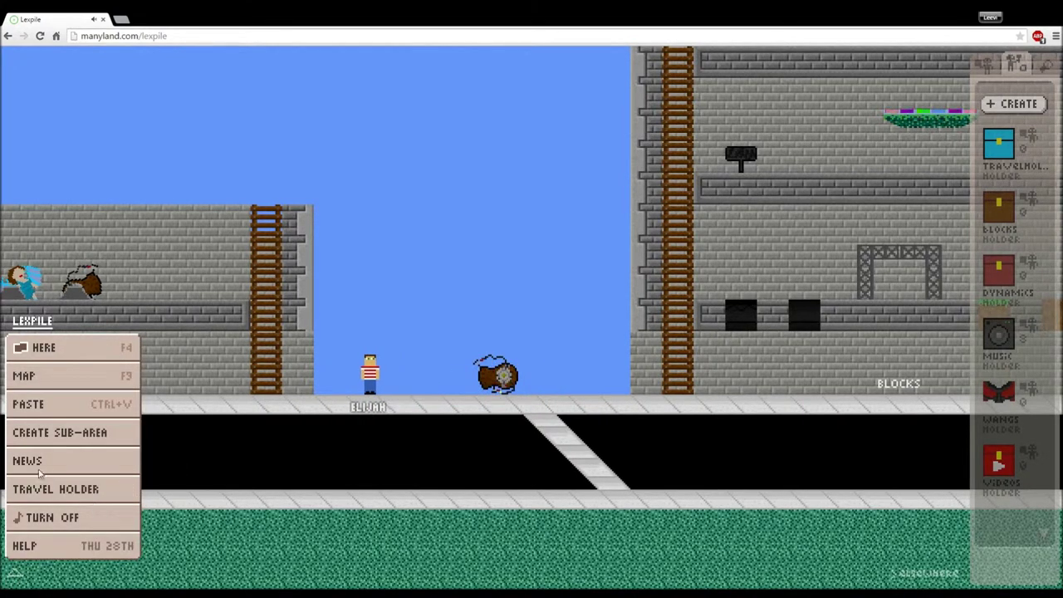
click(31, 491)
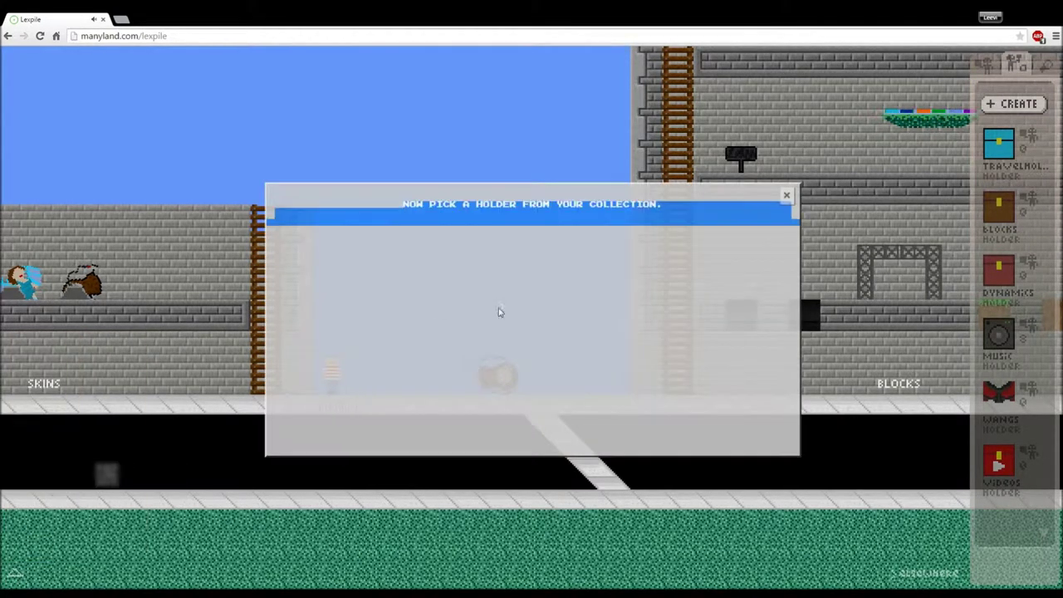
click(785, 196)
key(Left)
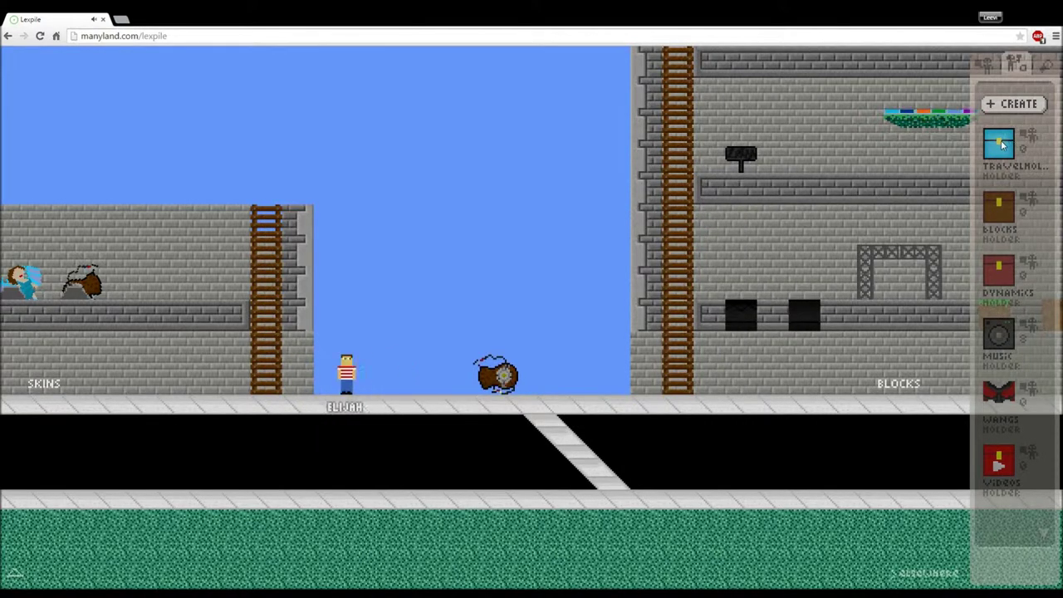
Step: Delete the cyan travel holder chest from the collection
key(Right)
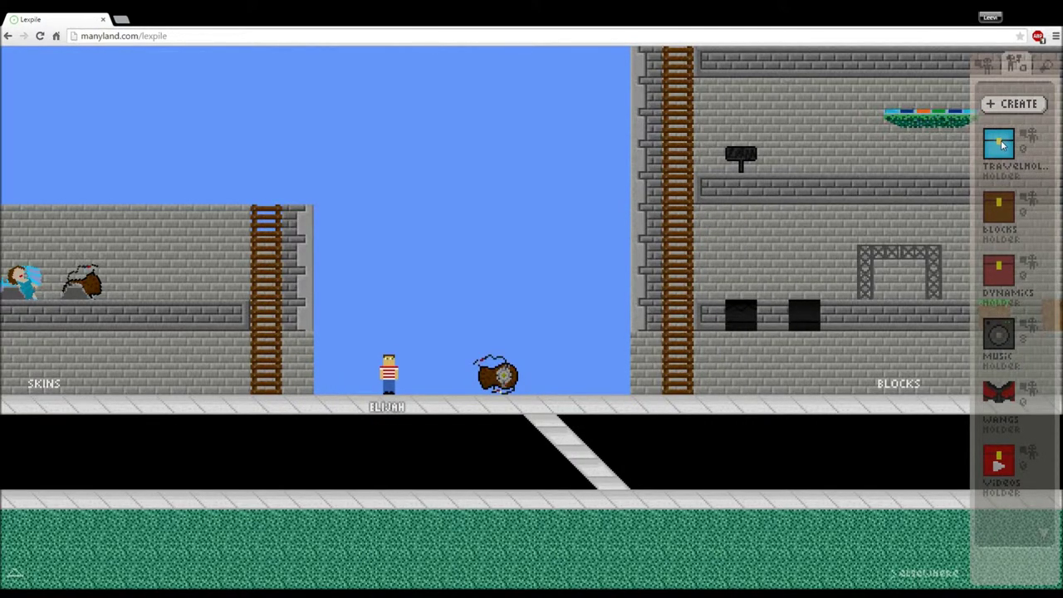
key(Right)
key(Left)
key(Delete)
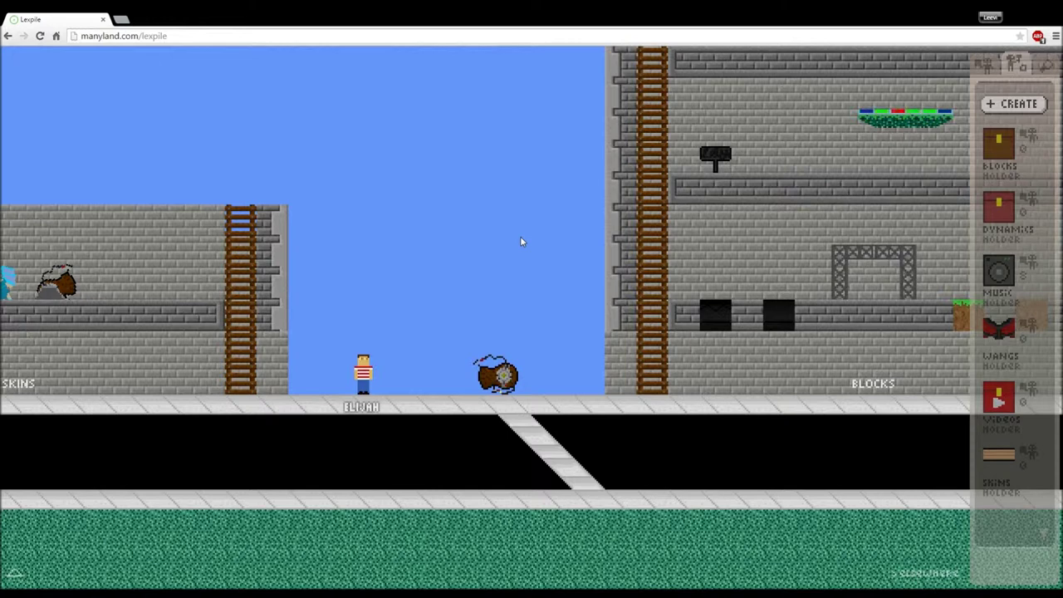
Step: Tour the Lexpile area, moving the character past the blocks building to the Dynamic Tutorial Holder
key(Up)
key(Right)
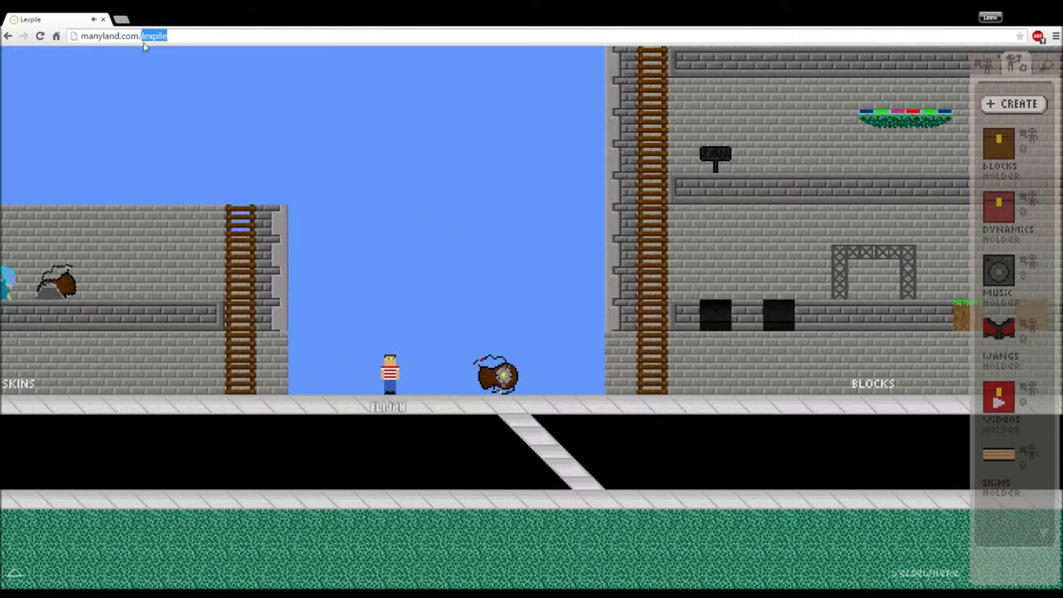
click(384, 130)
key(Right)
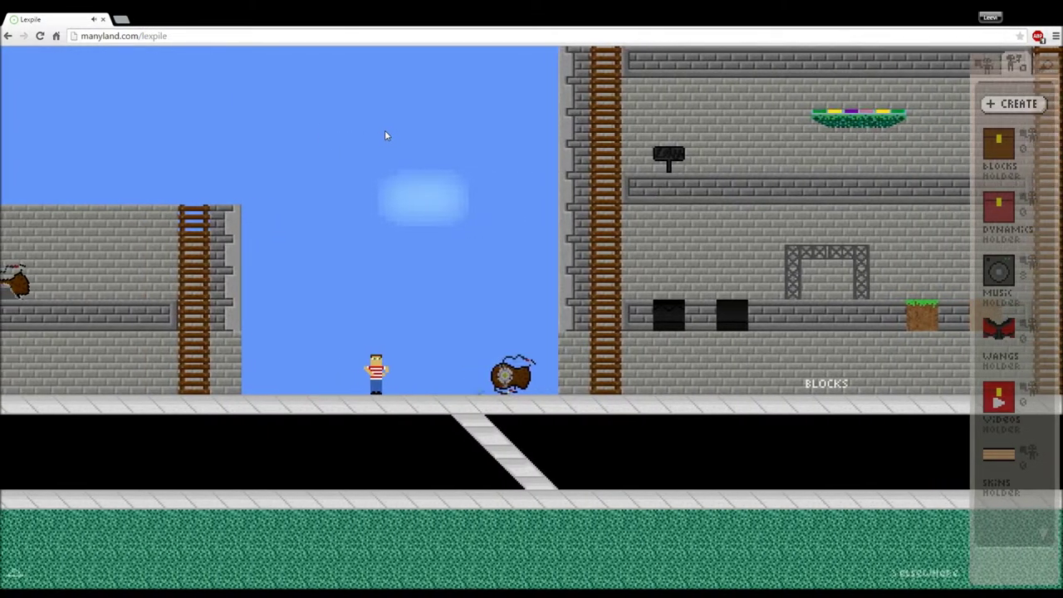
key(Right)
key(Up)
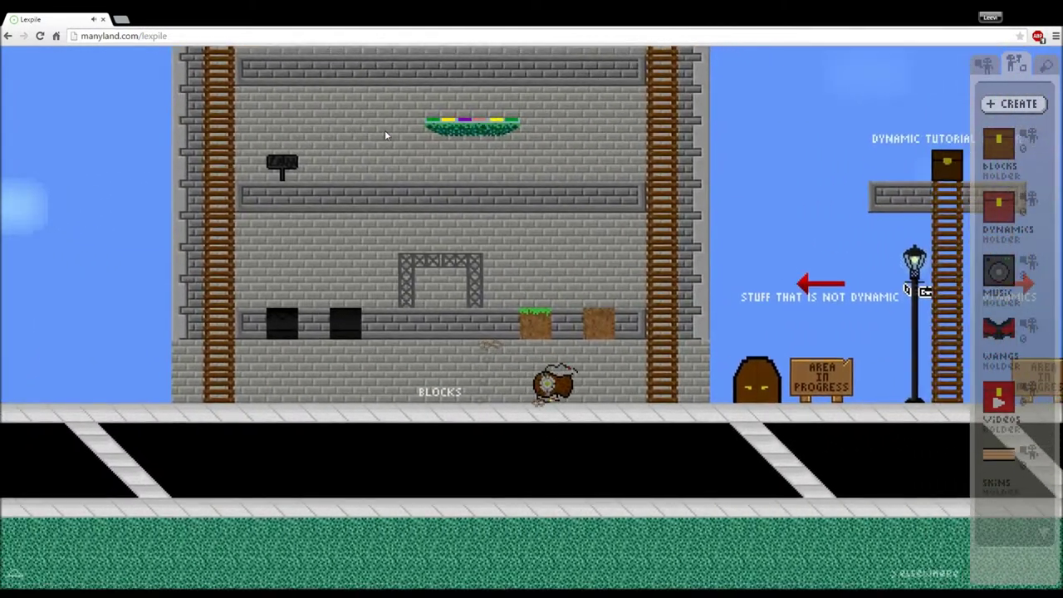
key(Right)
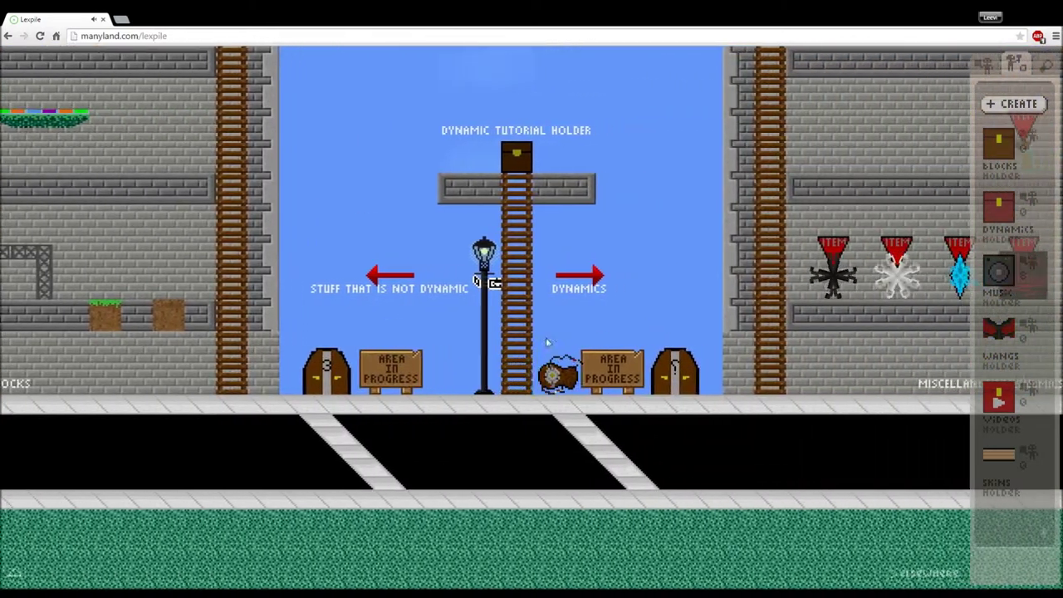
key(Right)
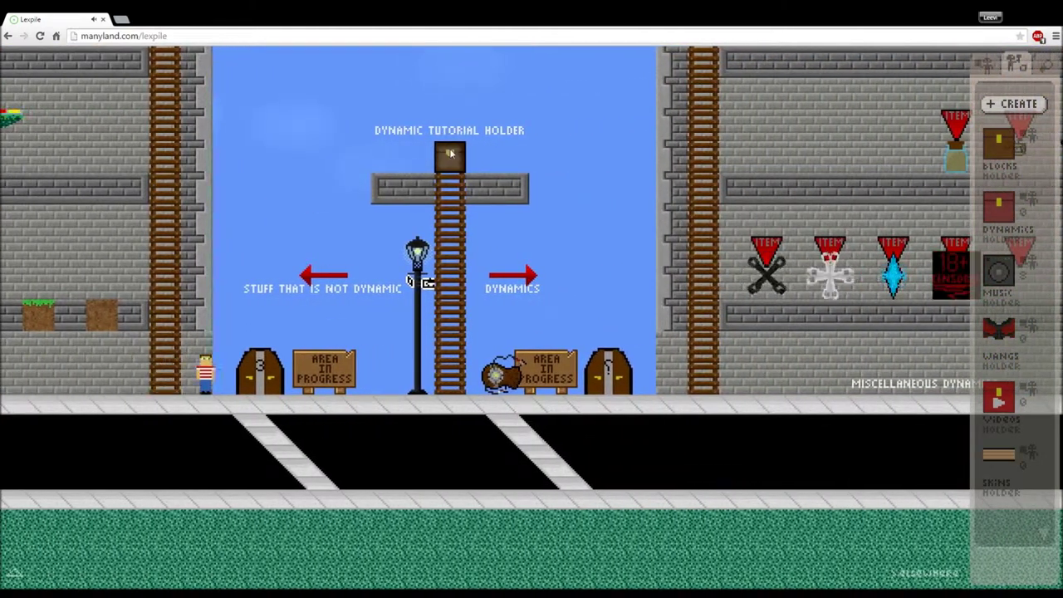
key(Right)
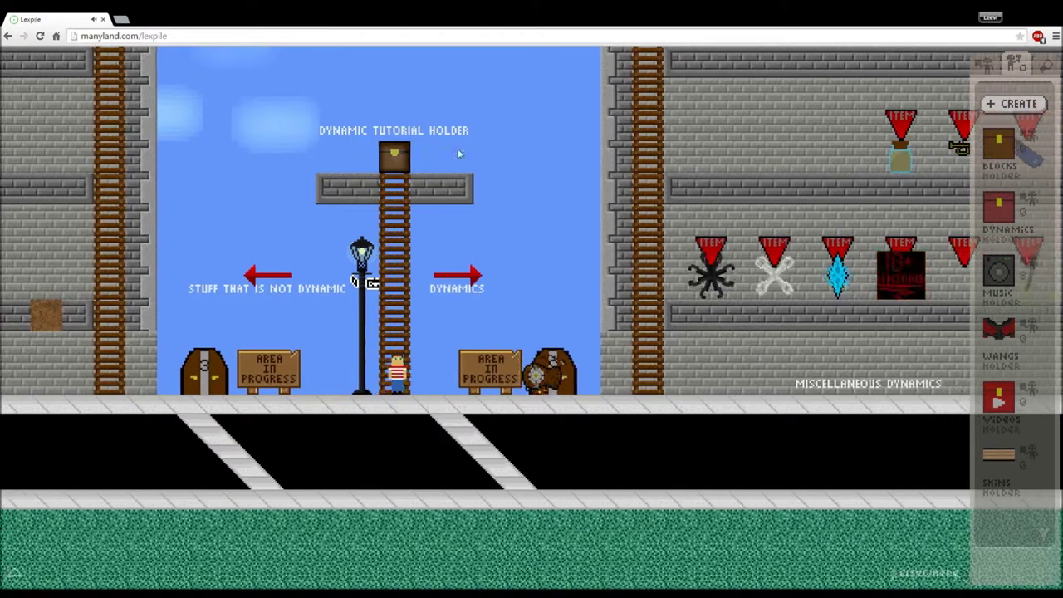
Step: Move the character past the miscellaneous dynamics to the SL-Wings building and look over the cloneable wings
key(Right)
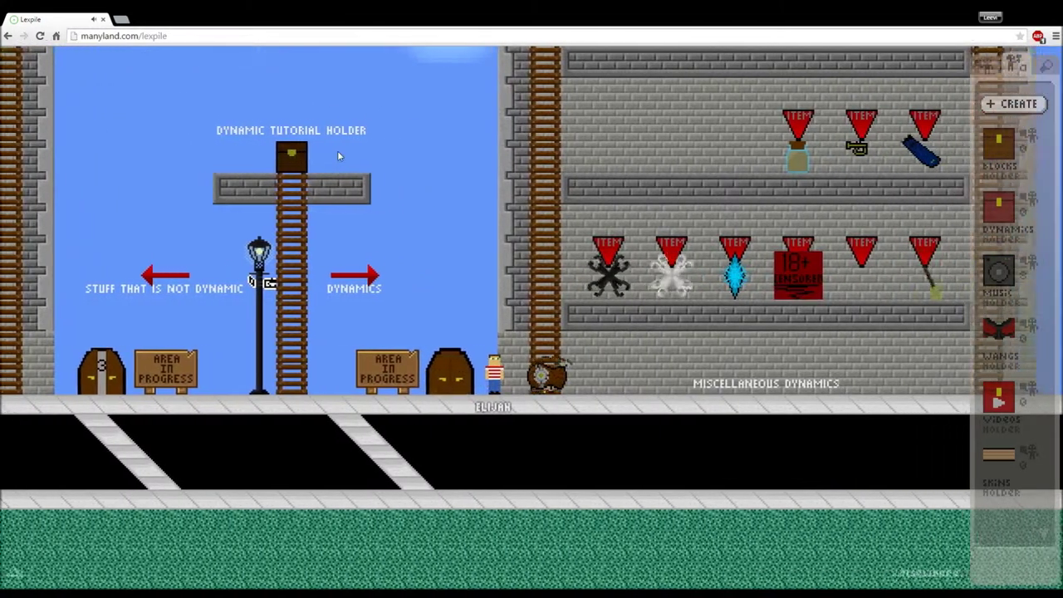
key(Right)
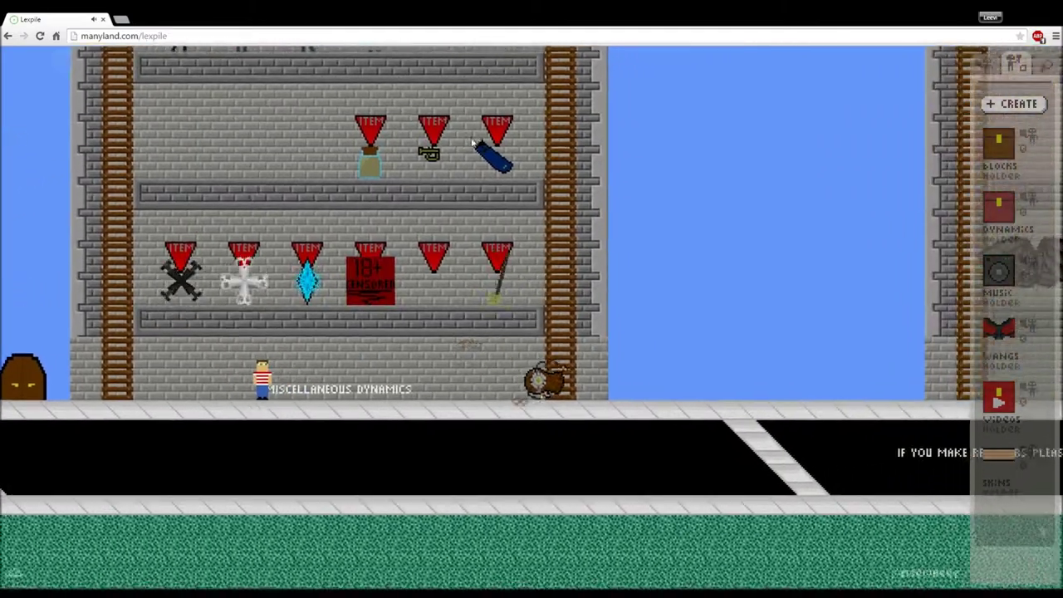
key(Right)
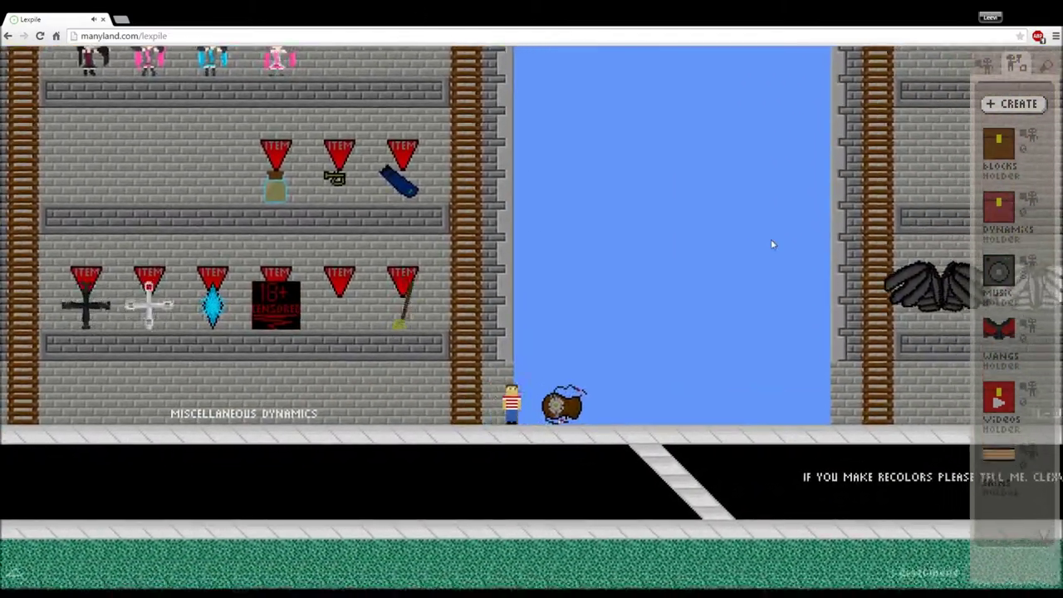
key(Right)
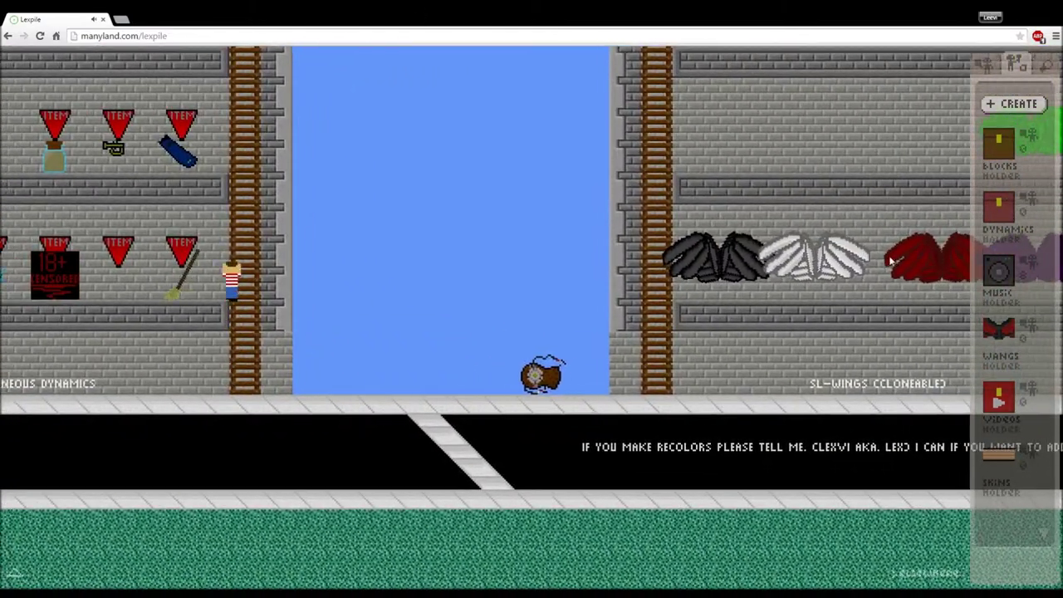
key(Right)
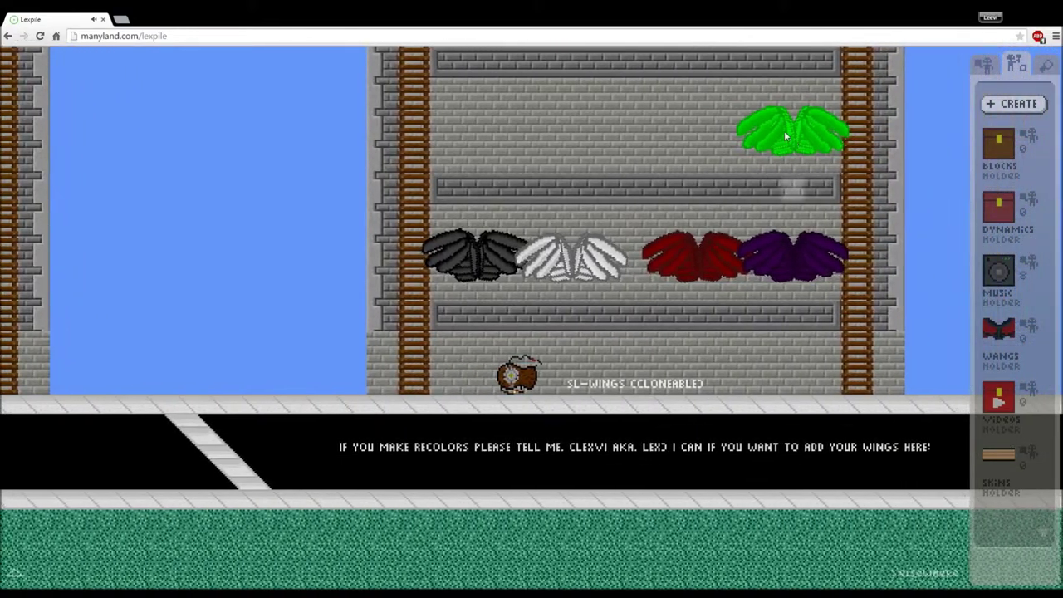
key(Left)
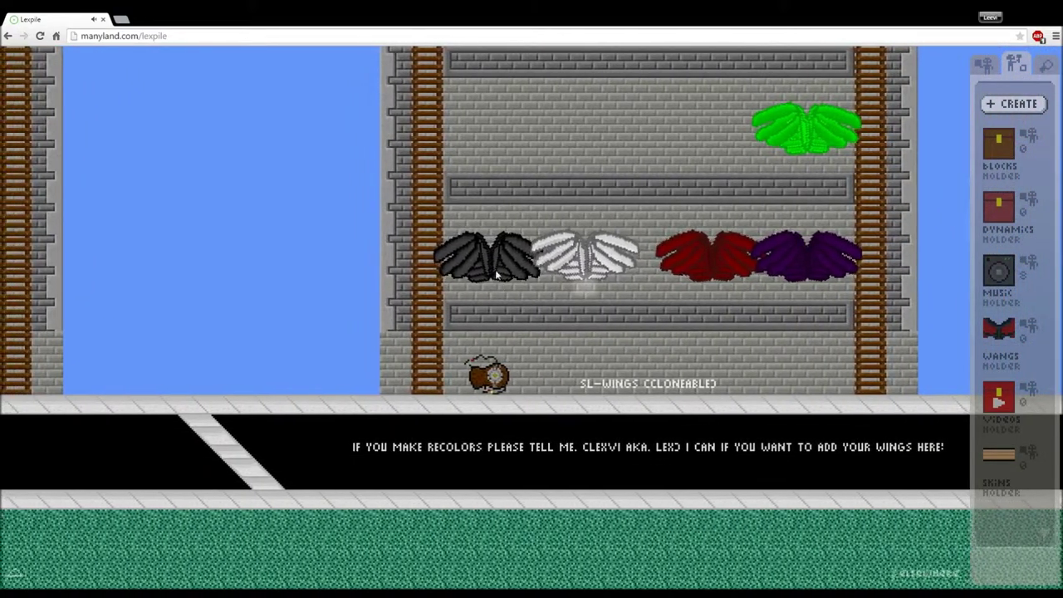
key(Left)
key(Right)
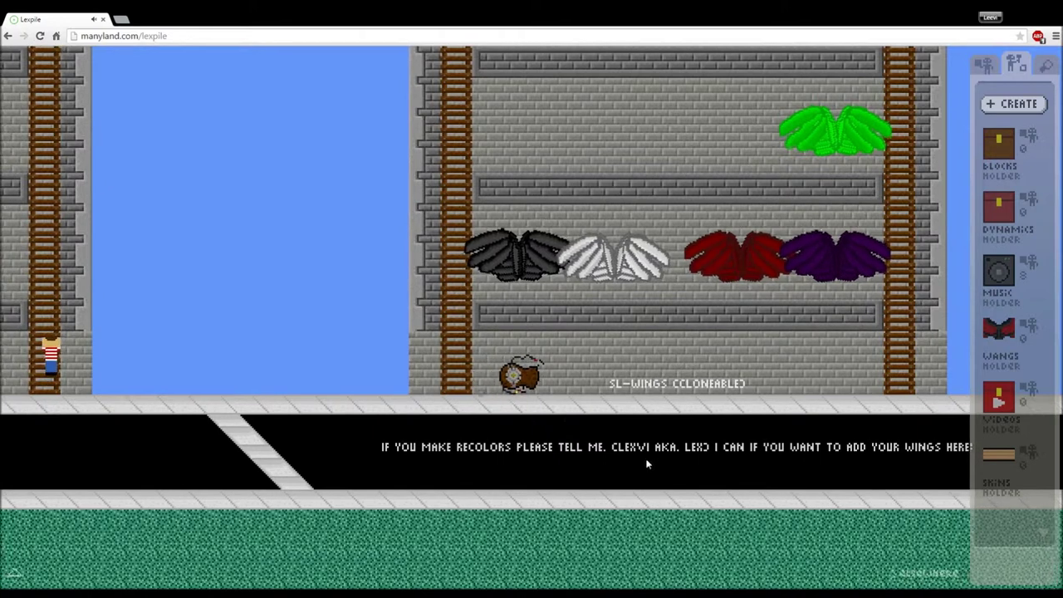
key(Right)
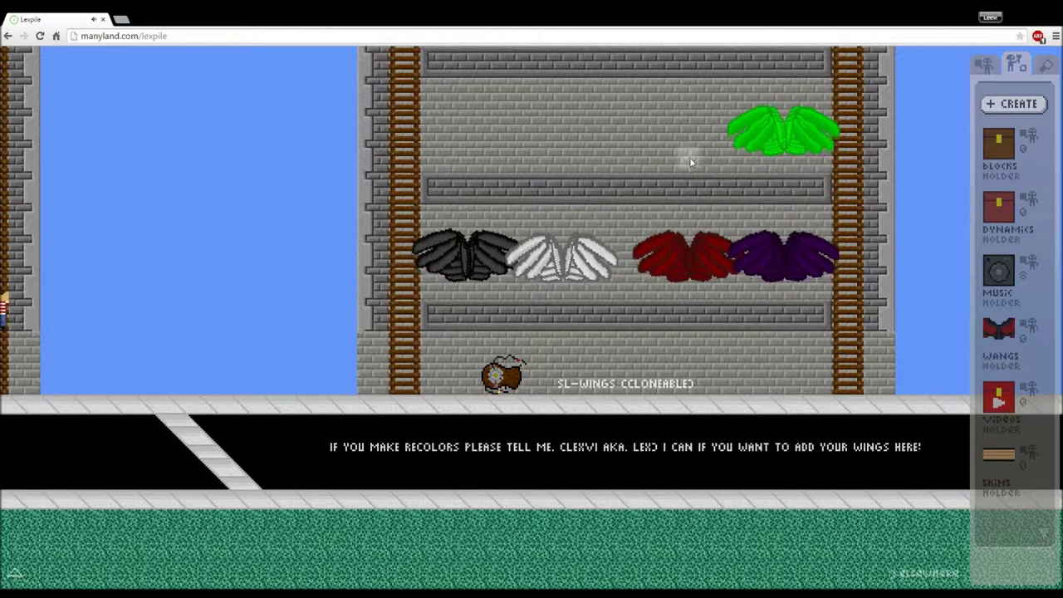
Step: Return to the other player in the gap before the SL-Wings building and say "hi" in chat
key(Left)
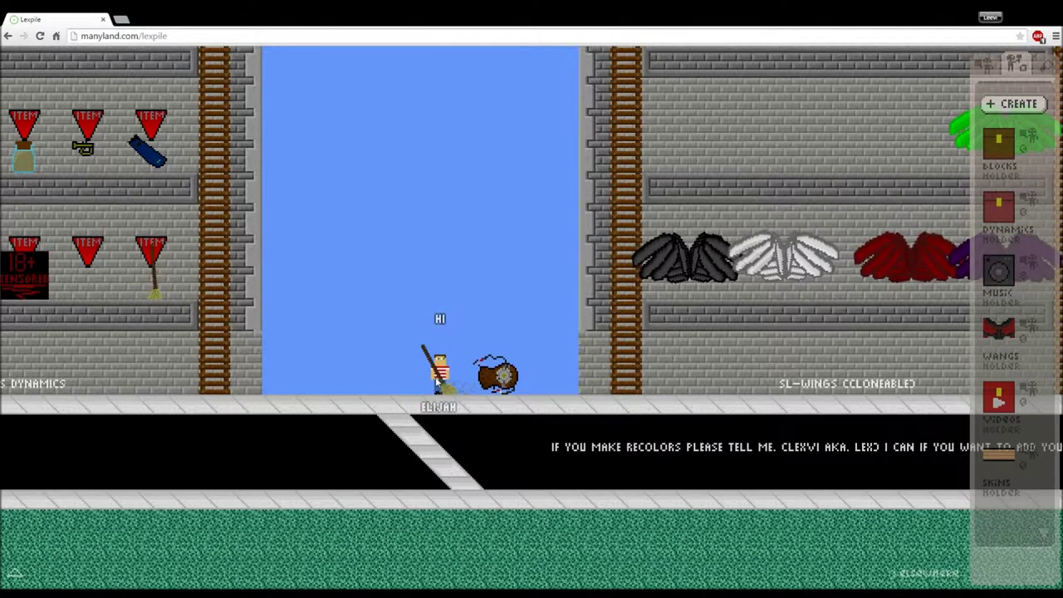
text(hi)
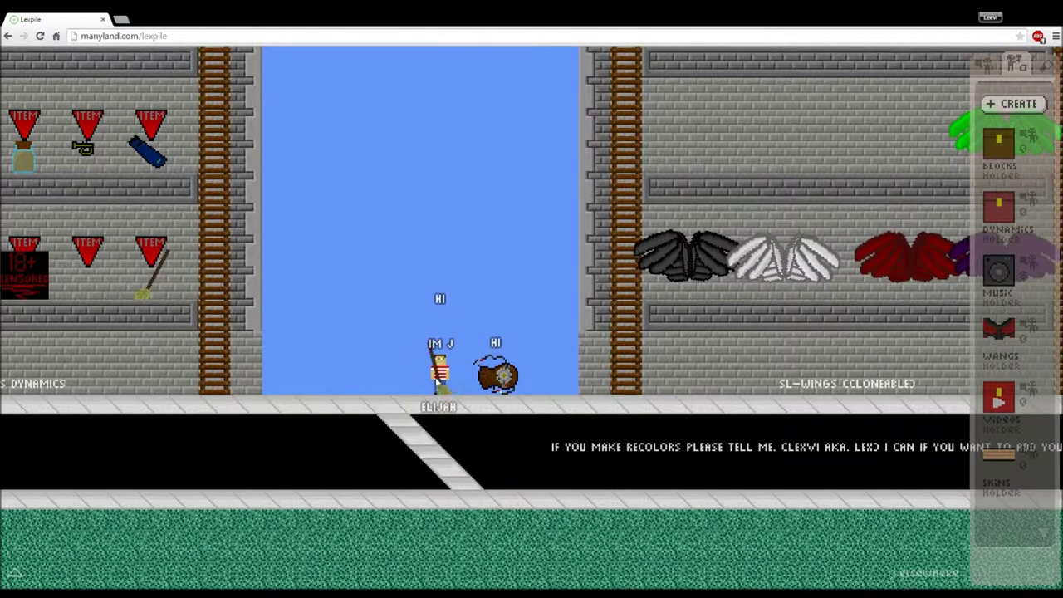